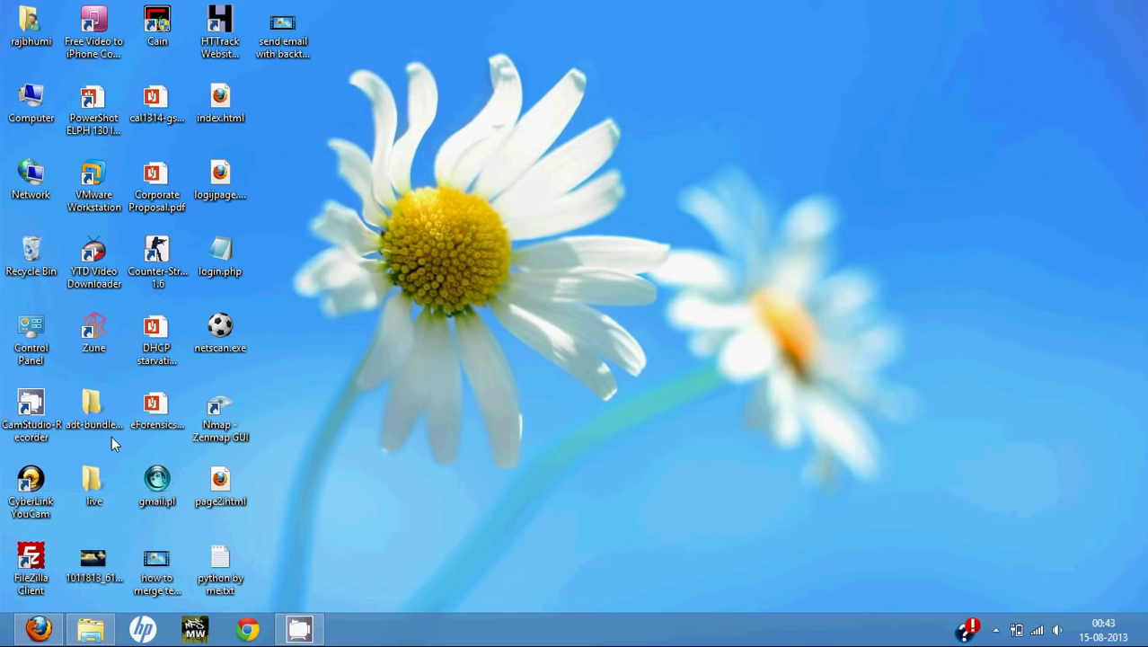
Restore the Firefox window and open Gmail from the Google home page's top bar.
click(40, 632)
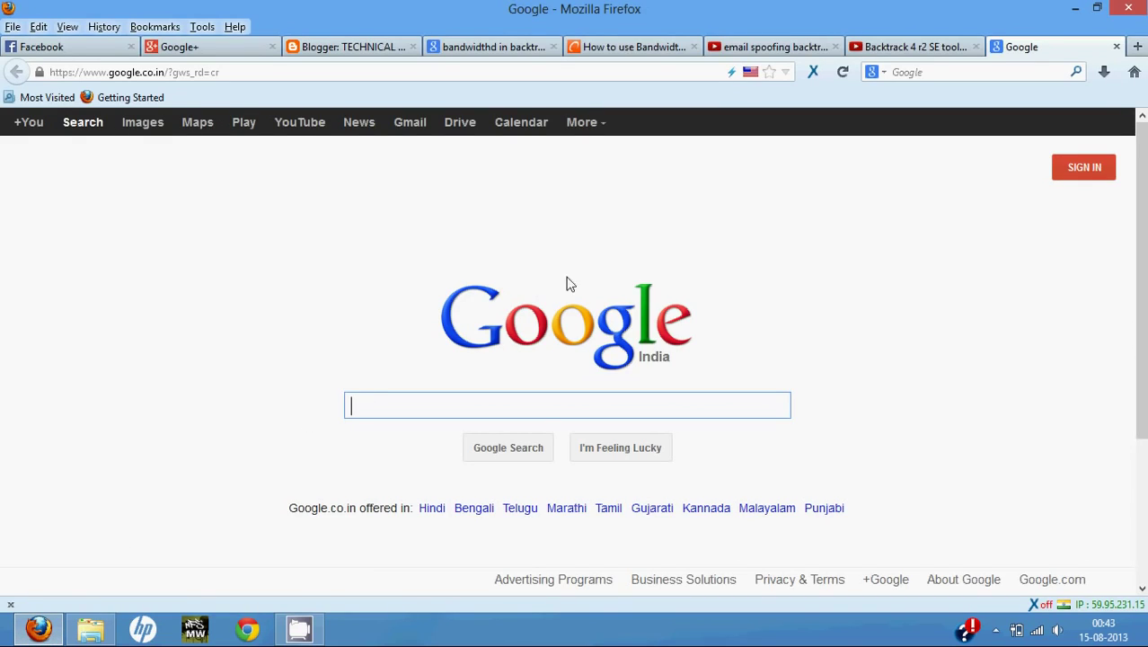
click(406, 125)
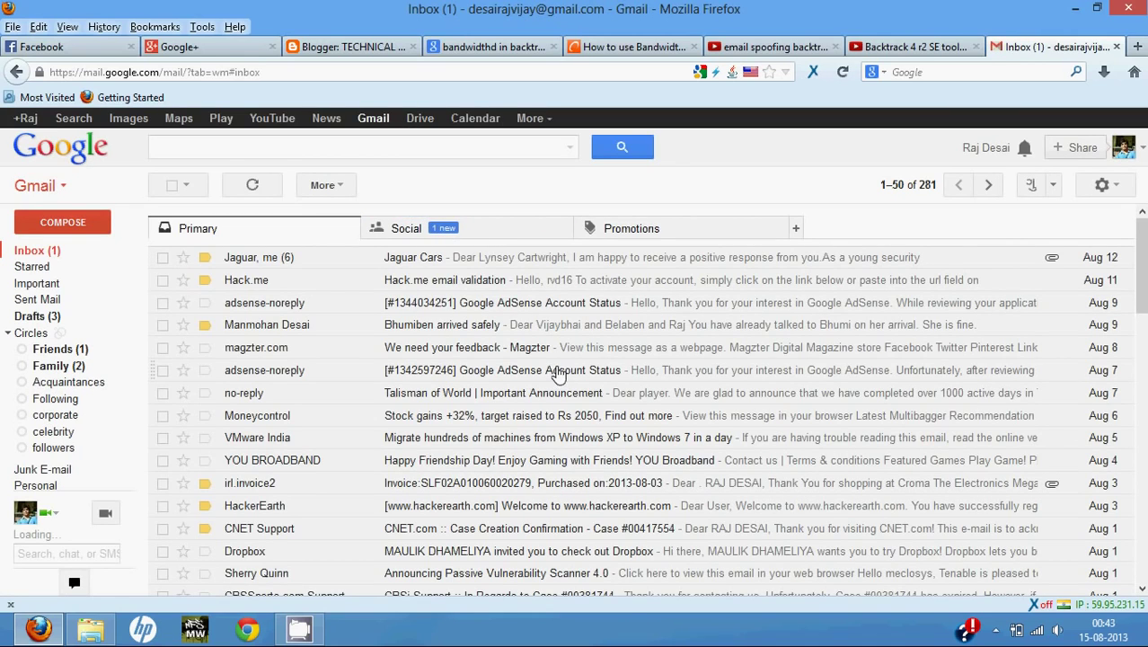
click(1102, 189)
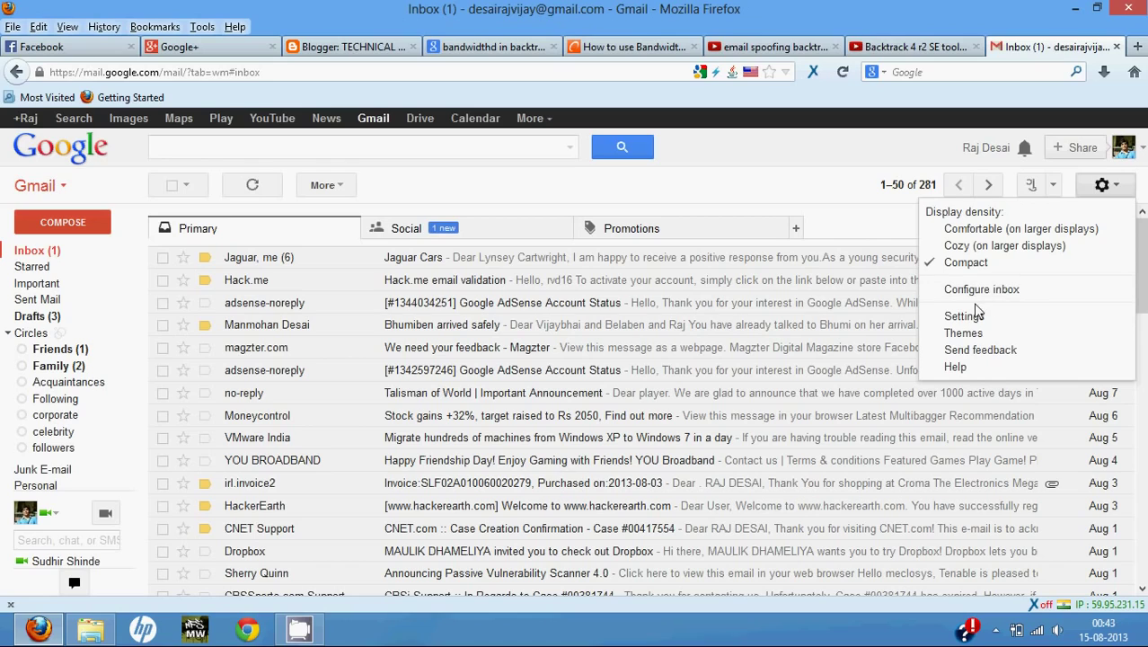
click(963, 316)
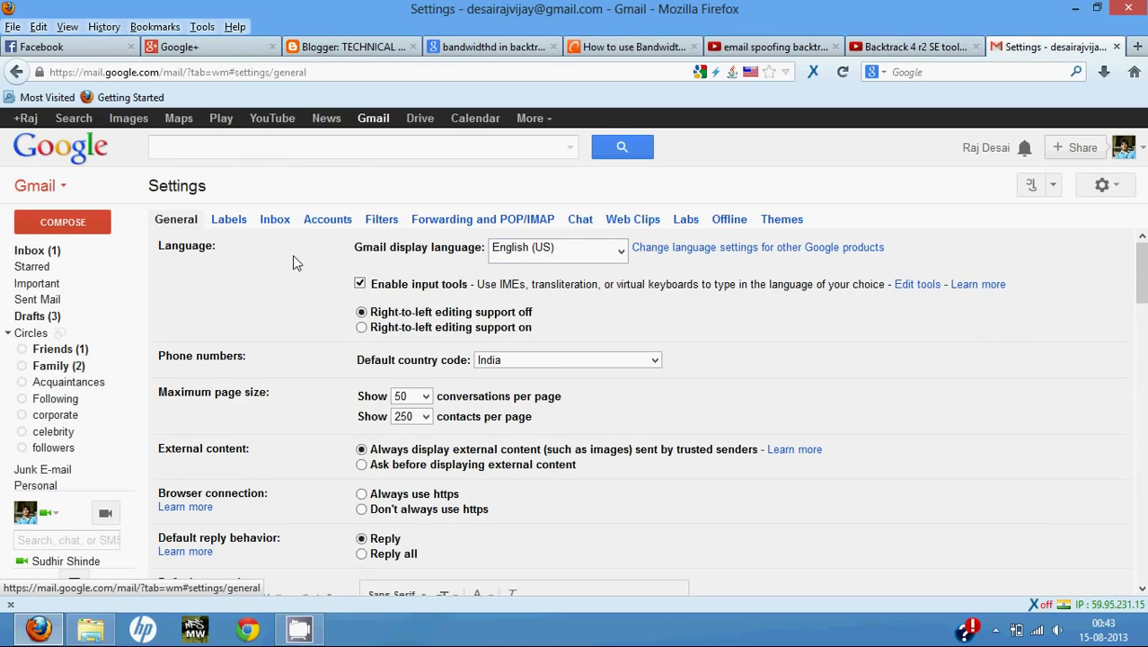
click(387, 223)
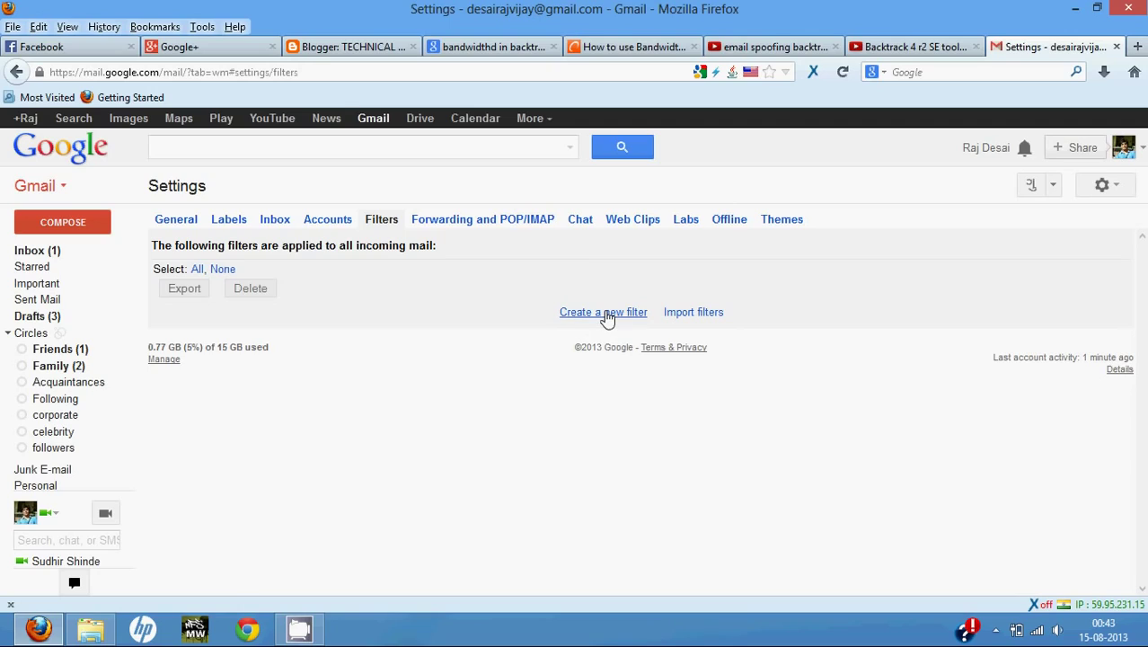
click(607, 314)
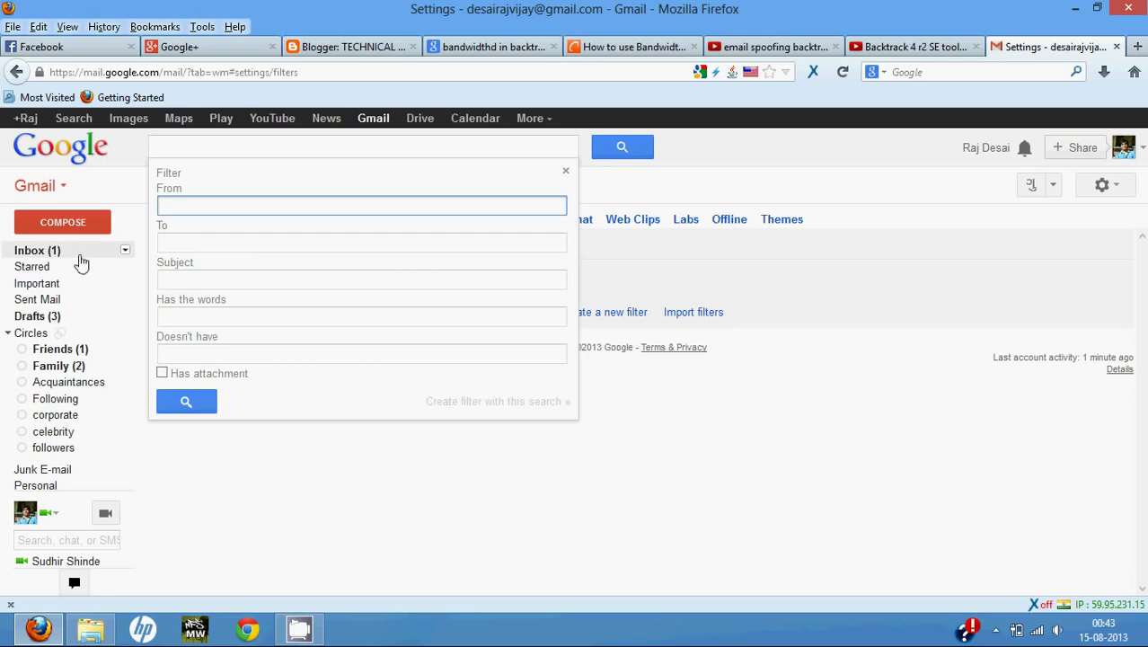
click(80, 259)
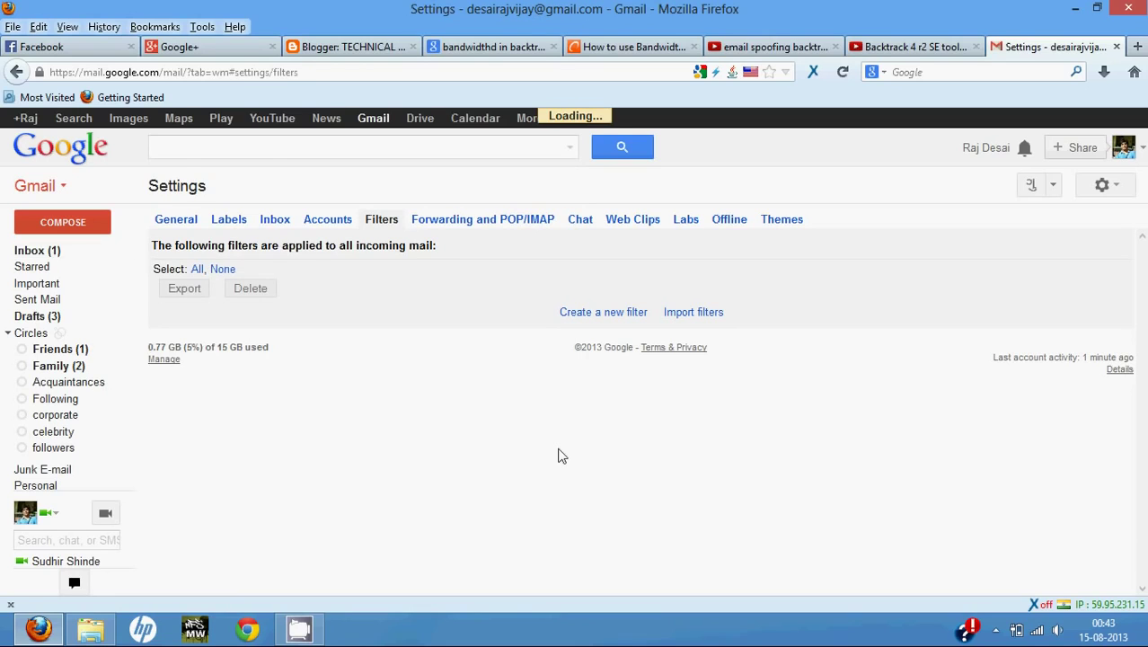
scroll(559, 456, down, 6)
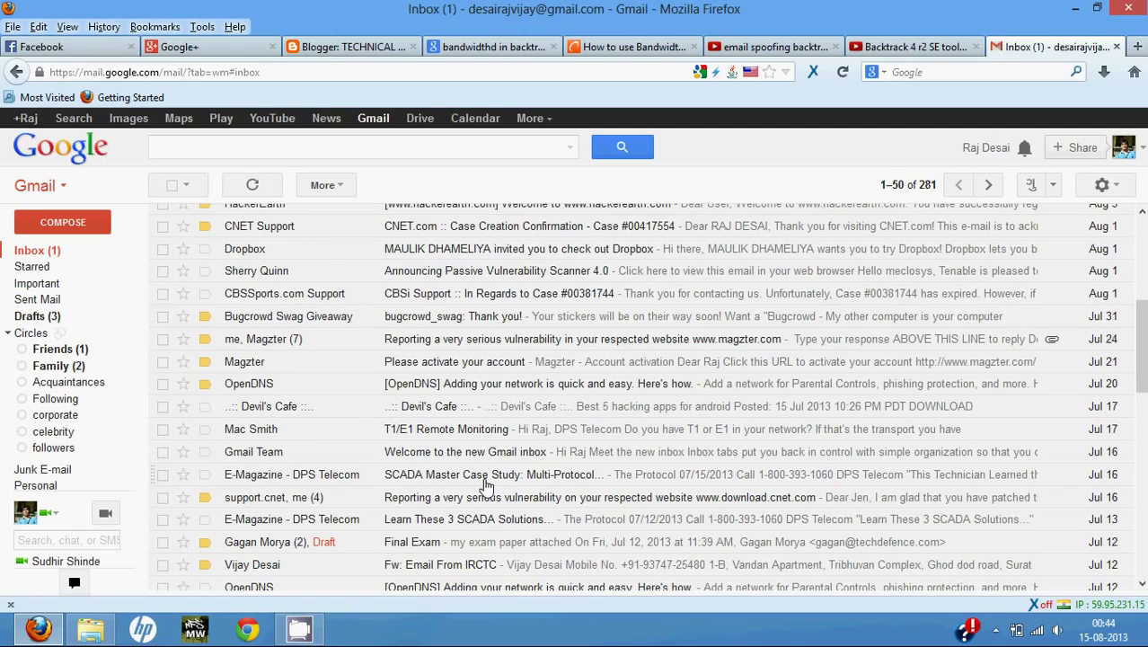
Open the DPS Telecom 'SCADA Master Case Study' email and select the sender's address.
click(484, 476)
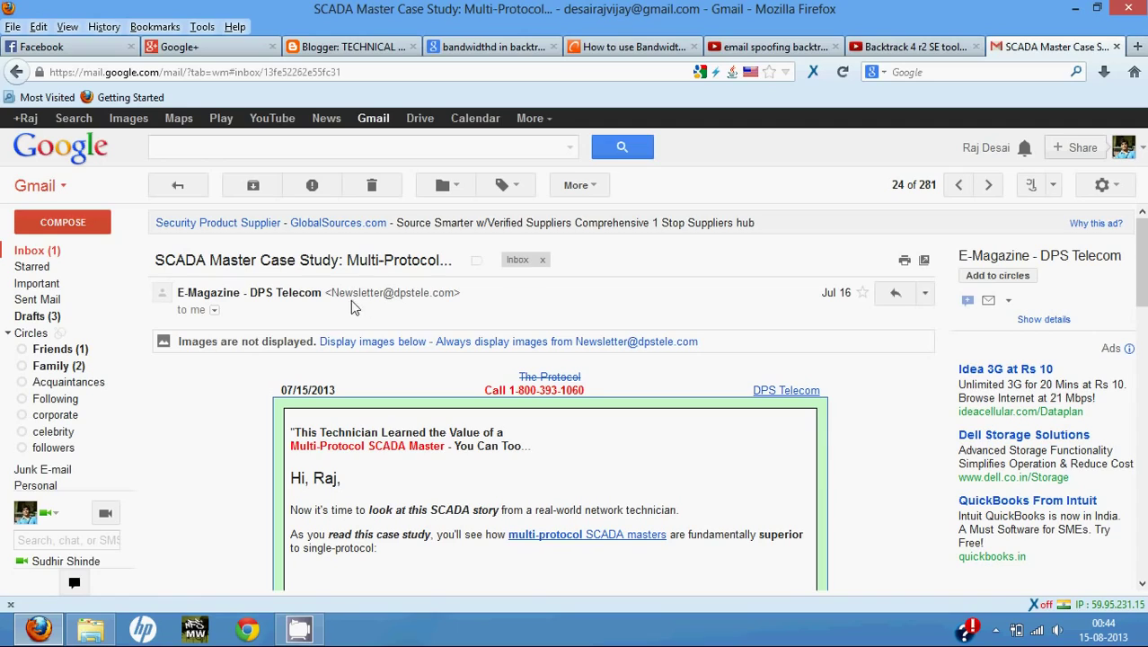
drag(330, 292, 455, 297)
key(ctrl+c)
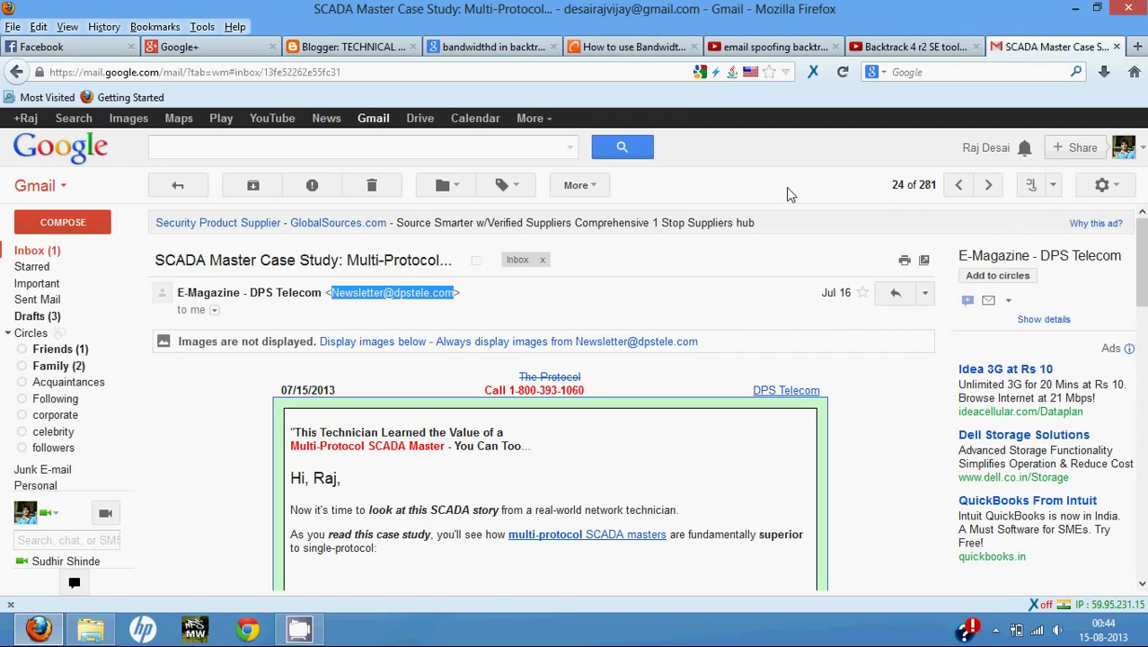
click(1098, 186)
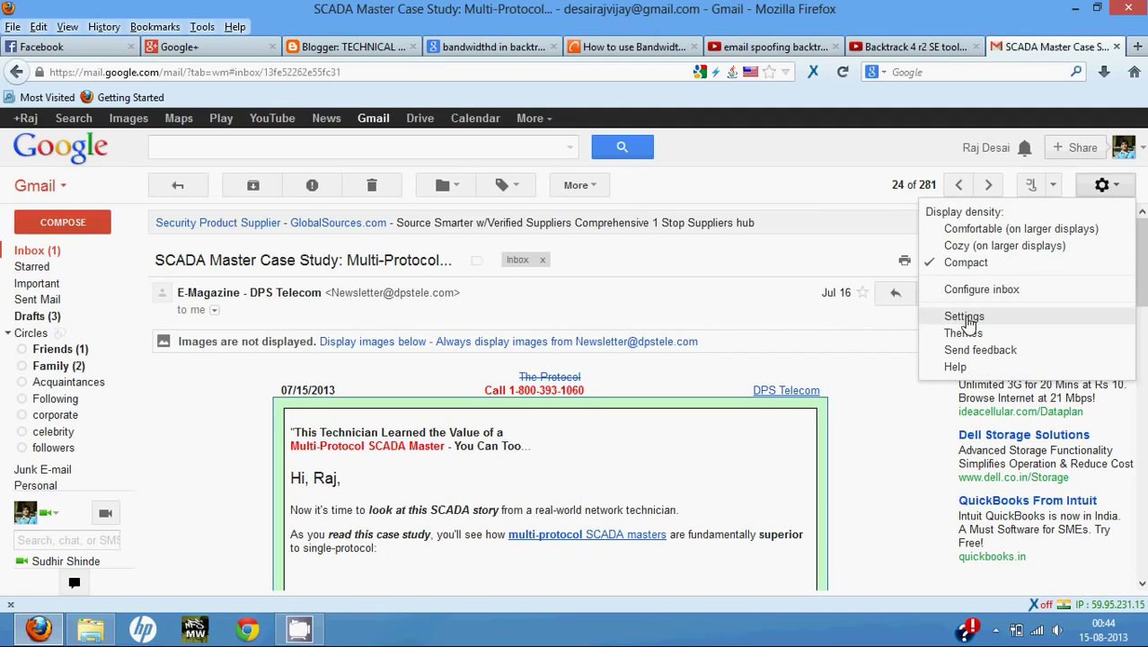
Go to Gmail settings' Filters page and start creating a new filter.
click(961, 316)
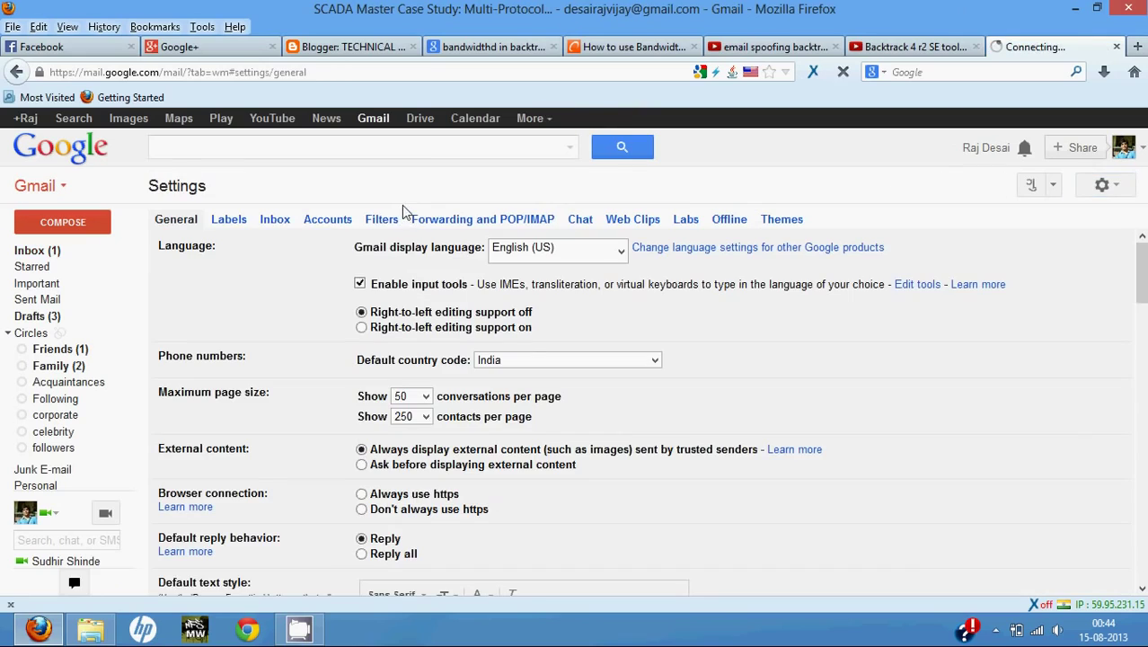
click(383, 220)
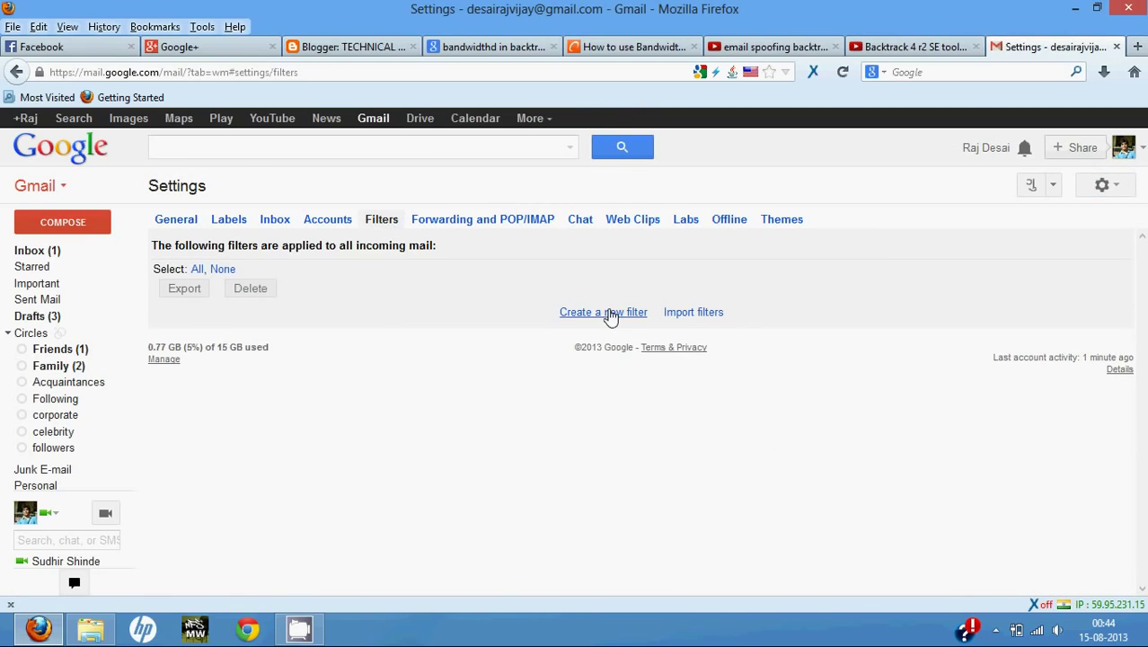
click(605, 314)
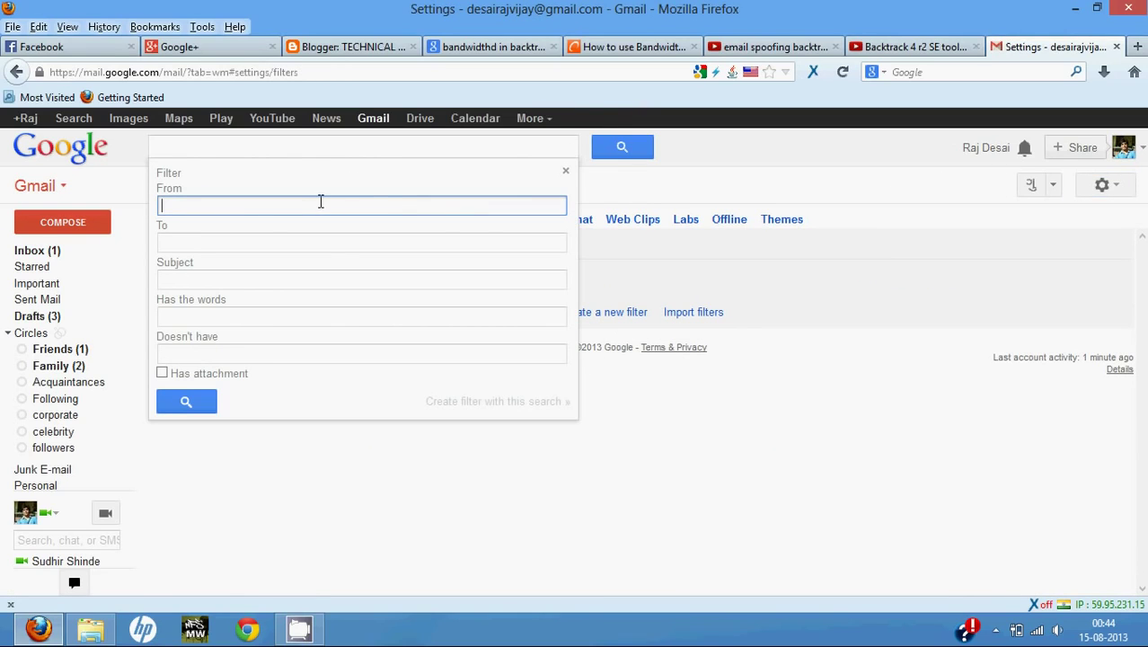
Paste the newsletter sender's address into From and create a filter from that search.
key(ctrl+v)
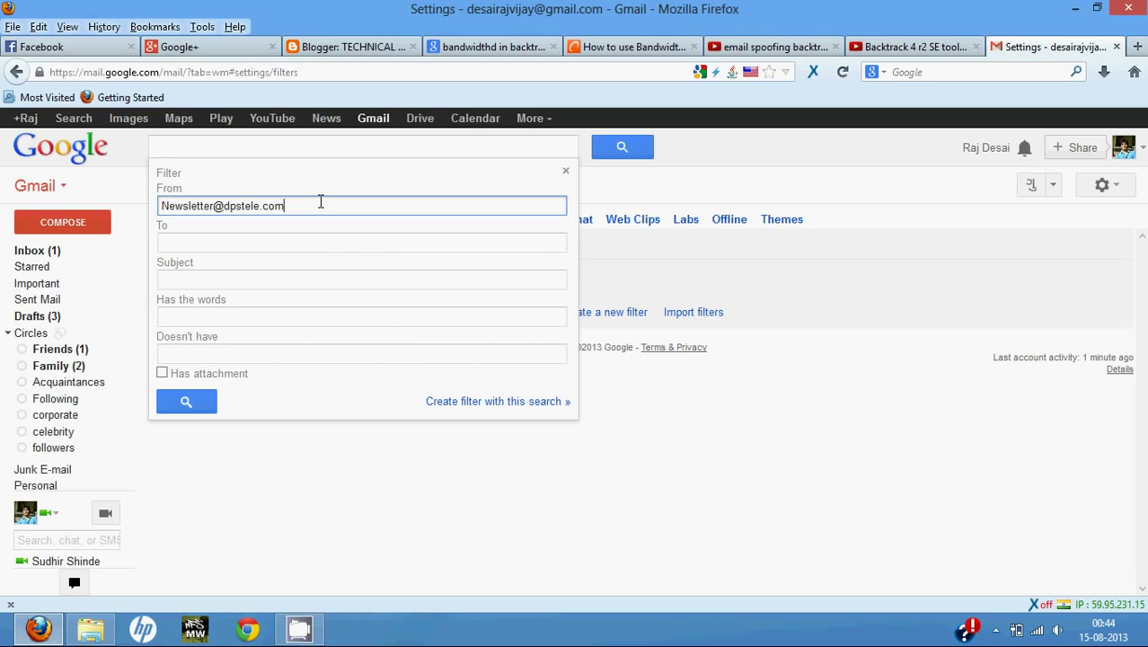
drag(155, 176, 176, 191)
click(169, 224)
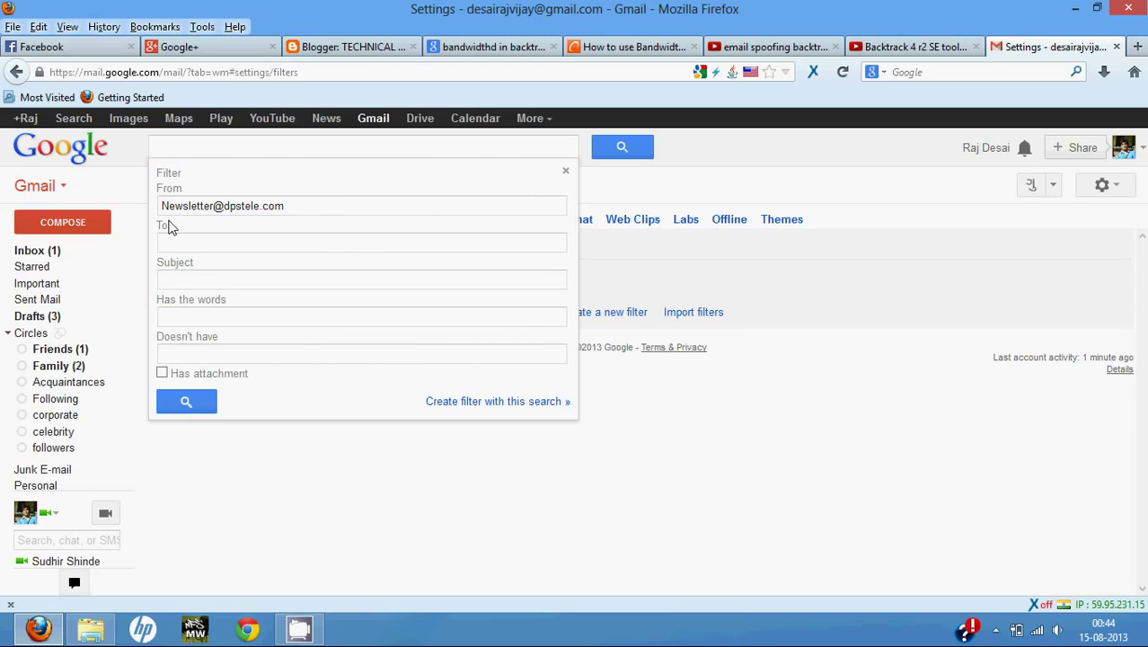
click(175, 277)
click(195, 316)
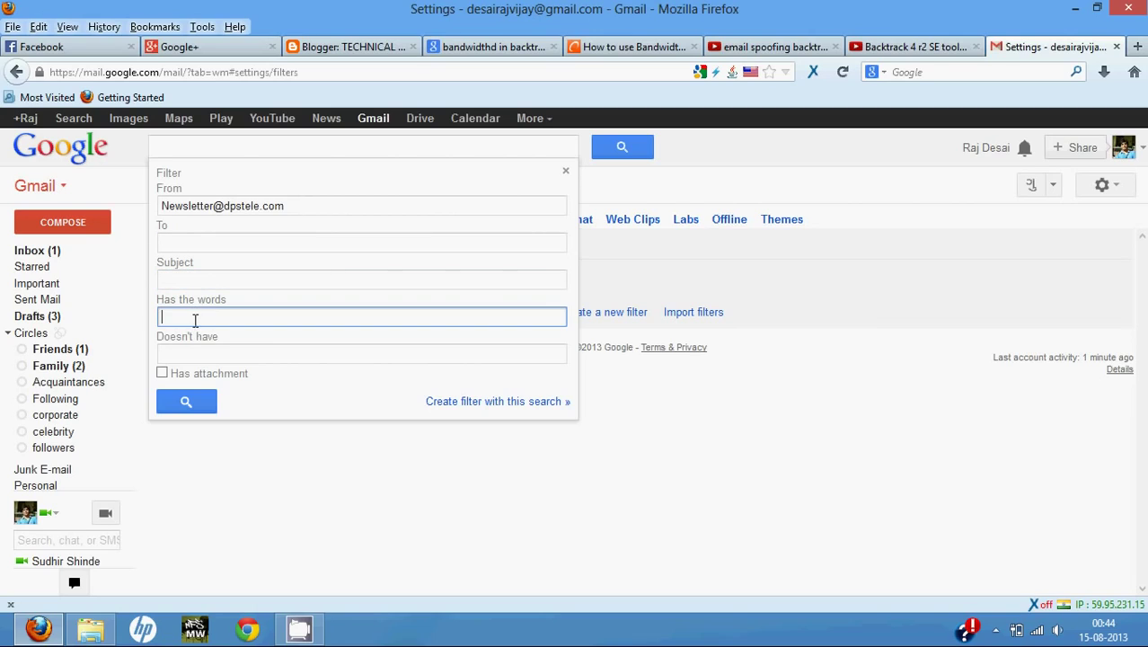
drag(224, 338, 166, 338)
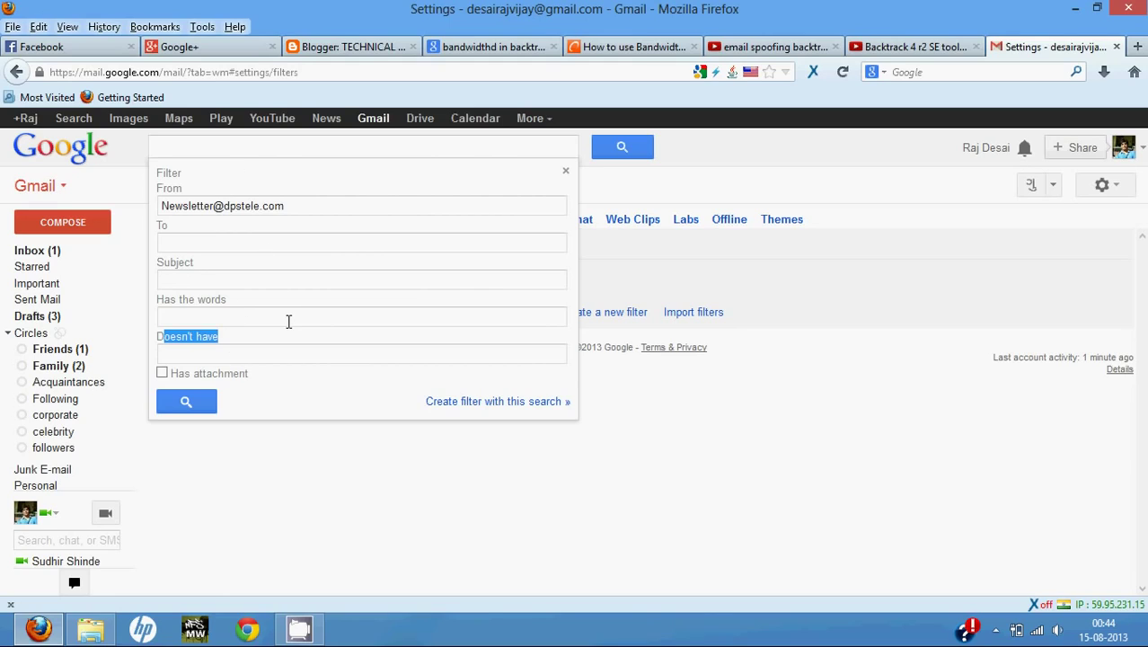
click(288, 322)
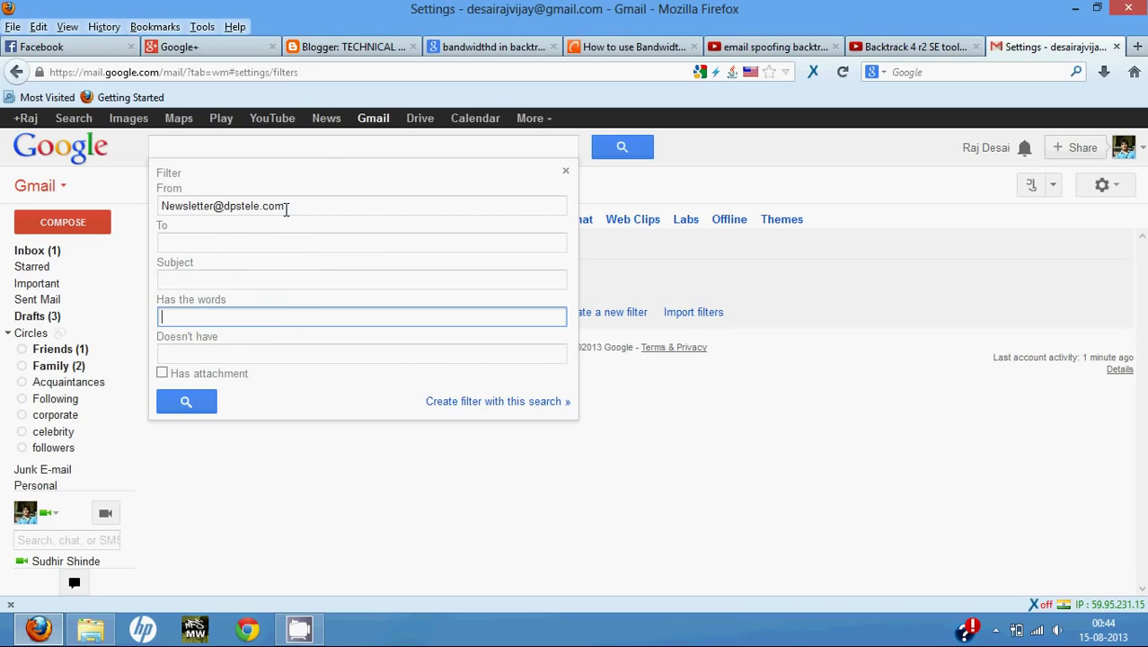
drag(285, 208, 262, 225)
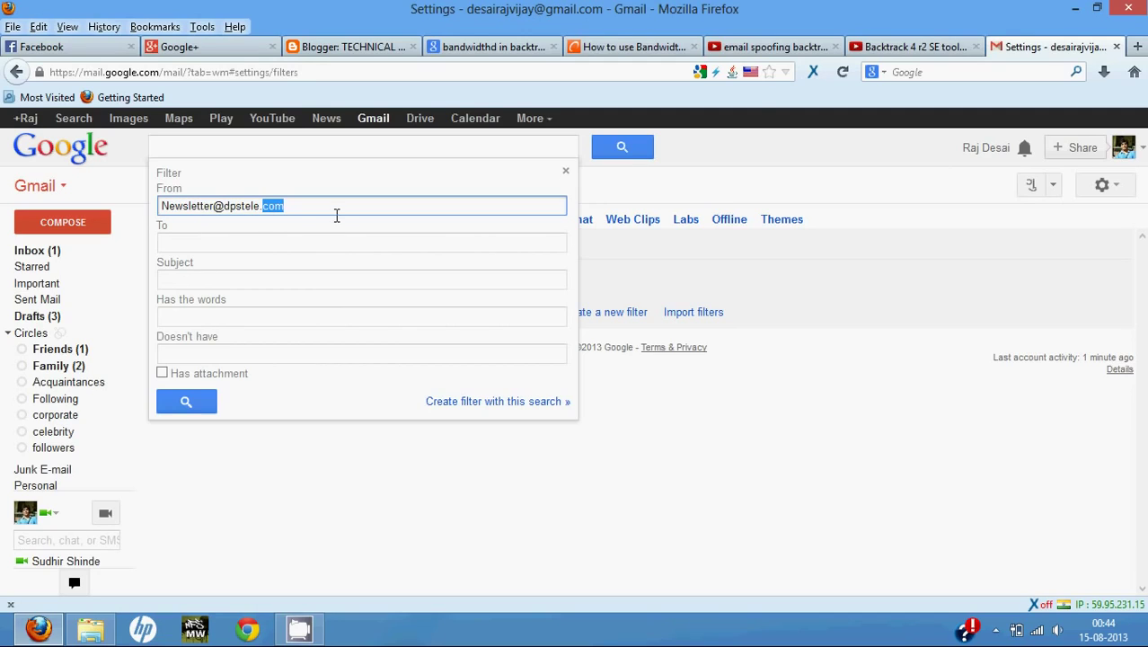
click(469, 411)
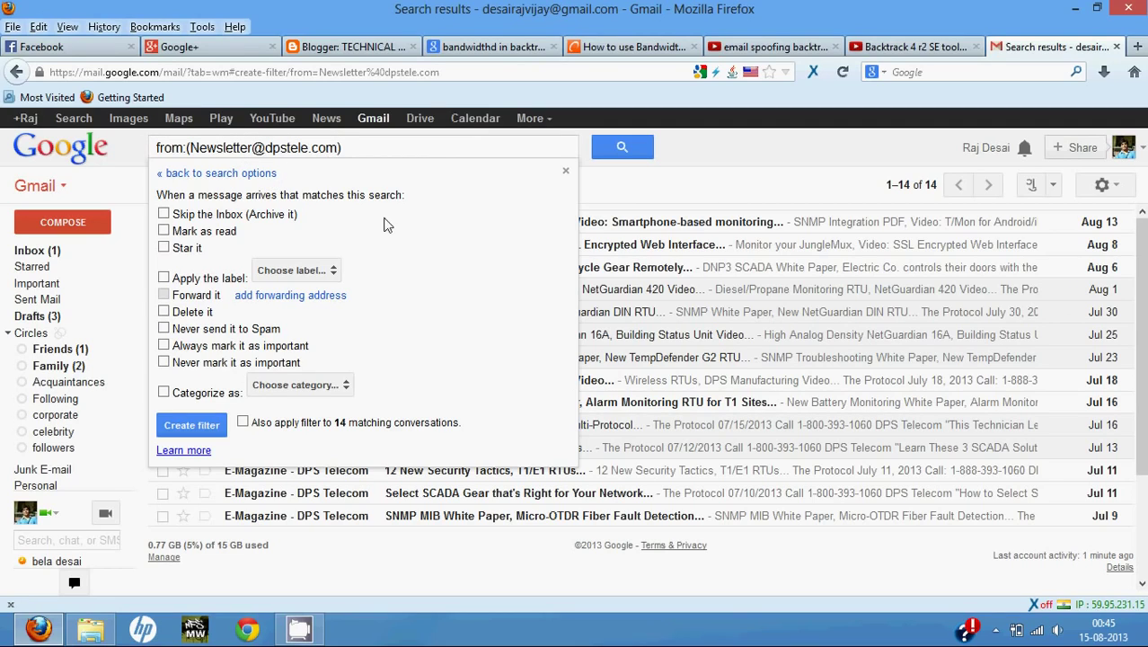
Tick 'Skip the Inbox (Archive it)' and save the newsletter sender filter.
click(163, 214)
click(192, 426)
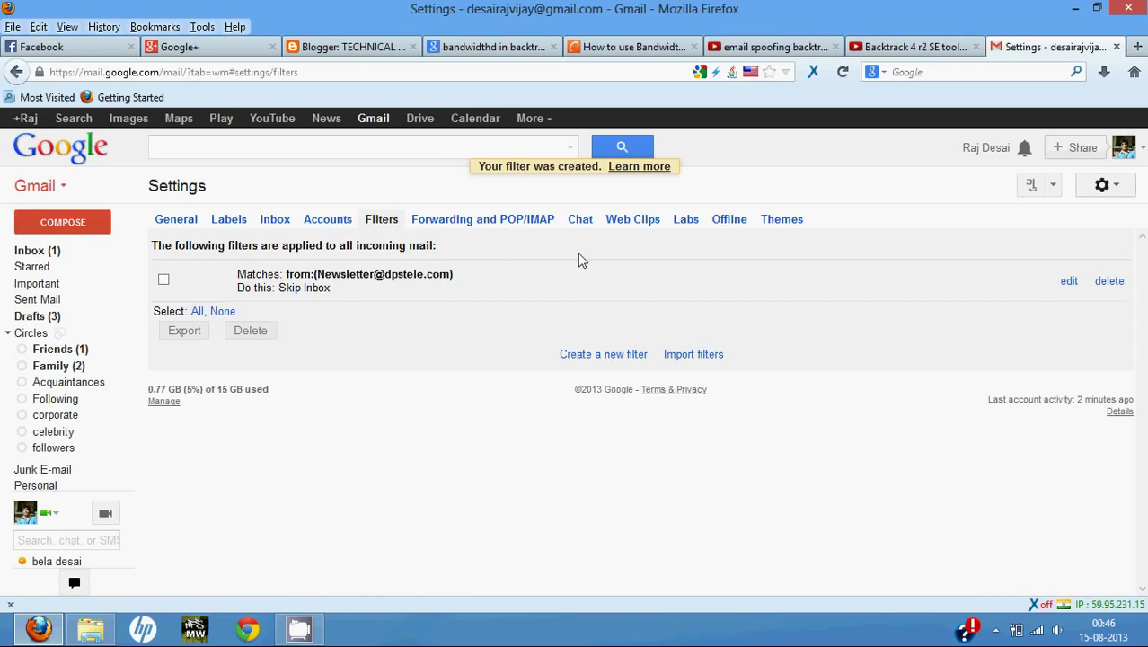
click(572, 356)
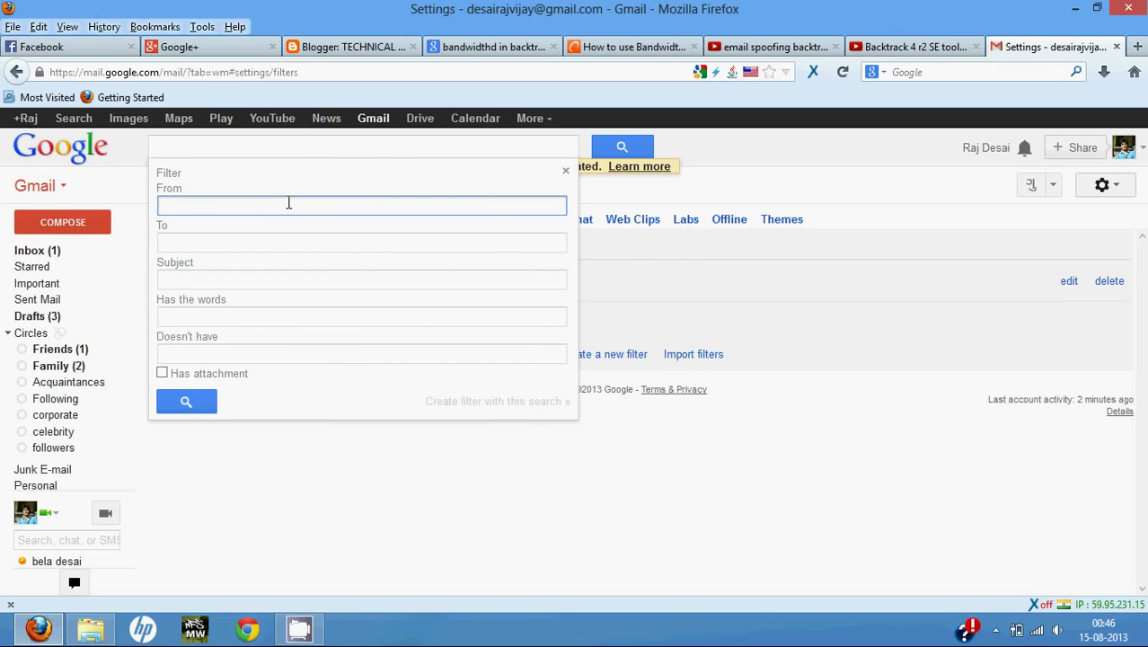
text(*@)
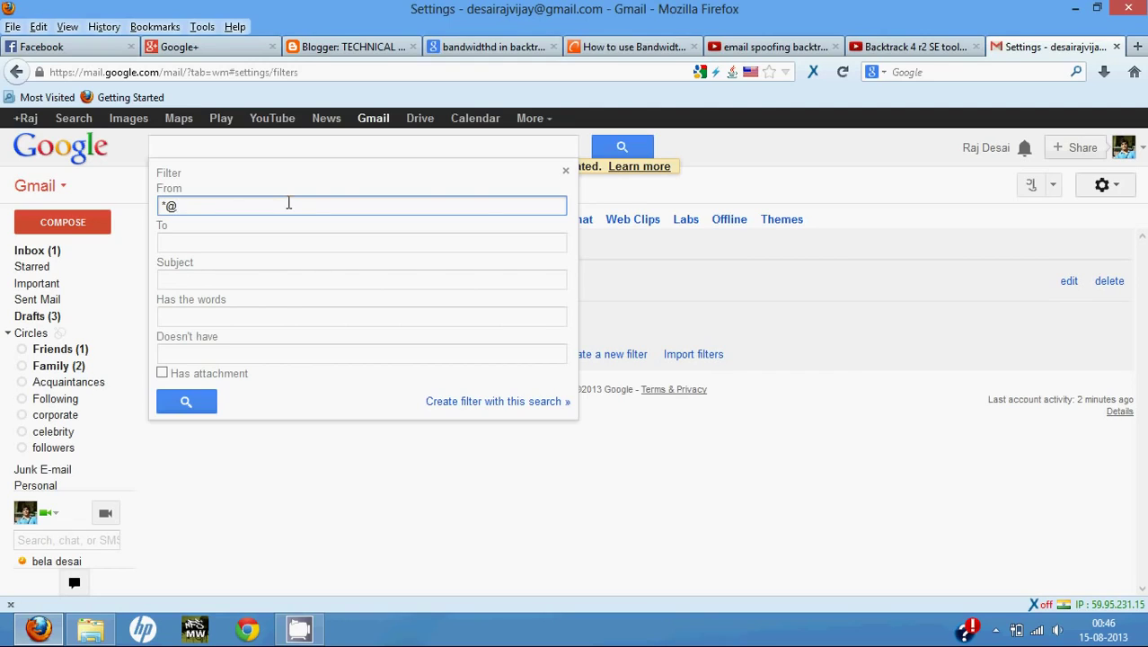
text(dpstele.com)
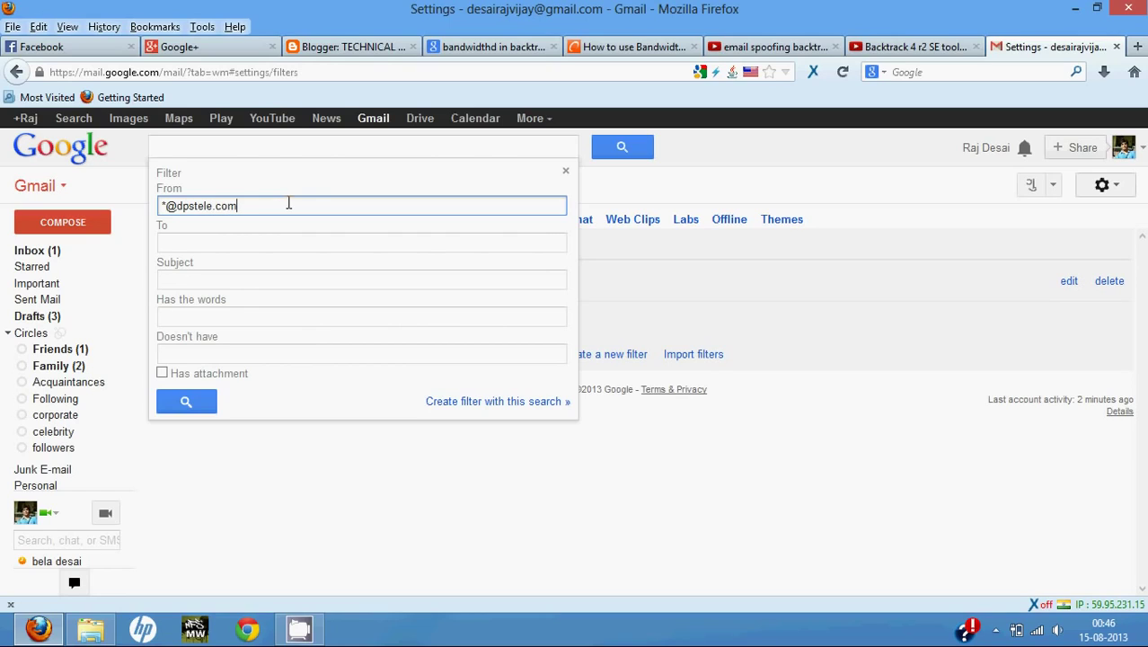
drag(176, 206, 369, 199)
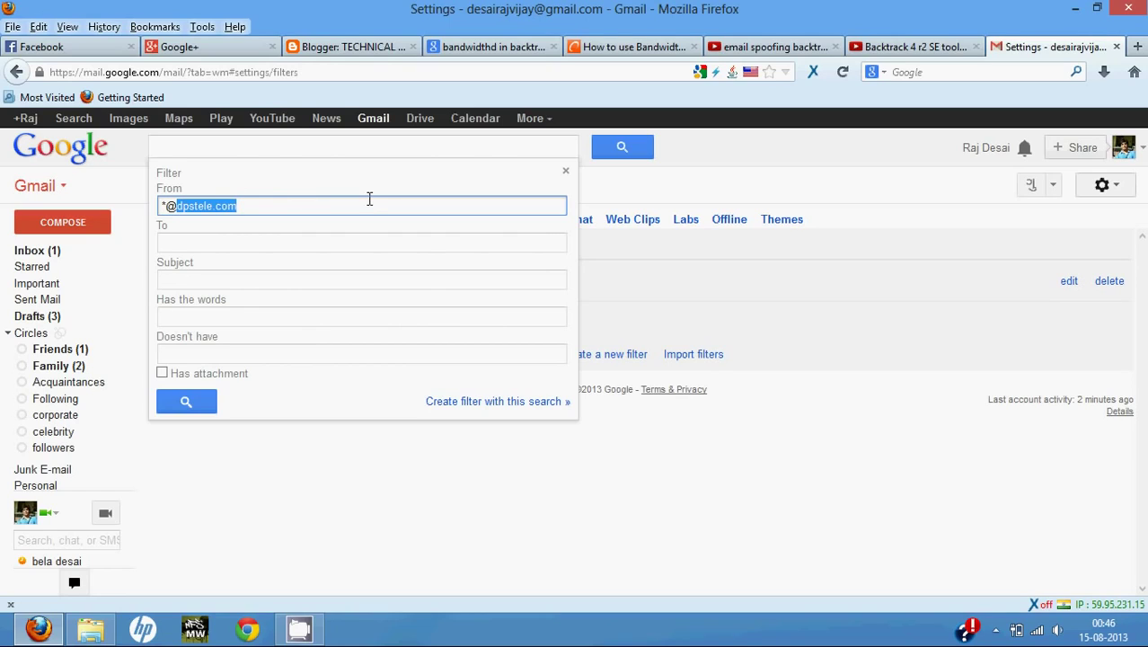
click(512, 406)
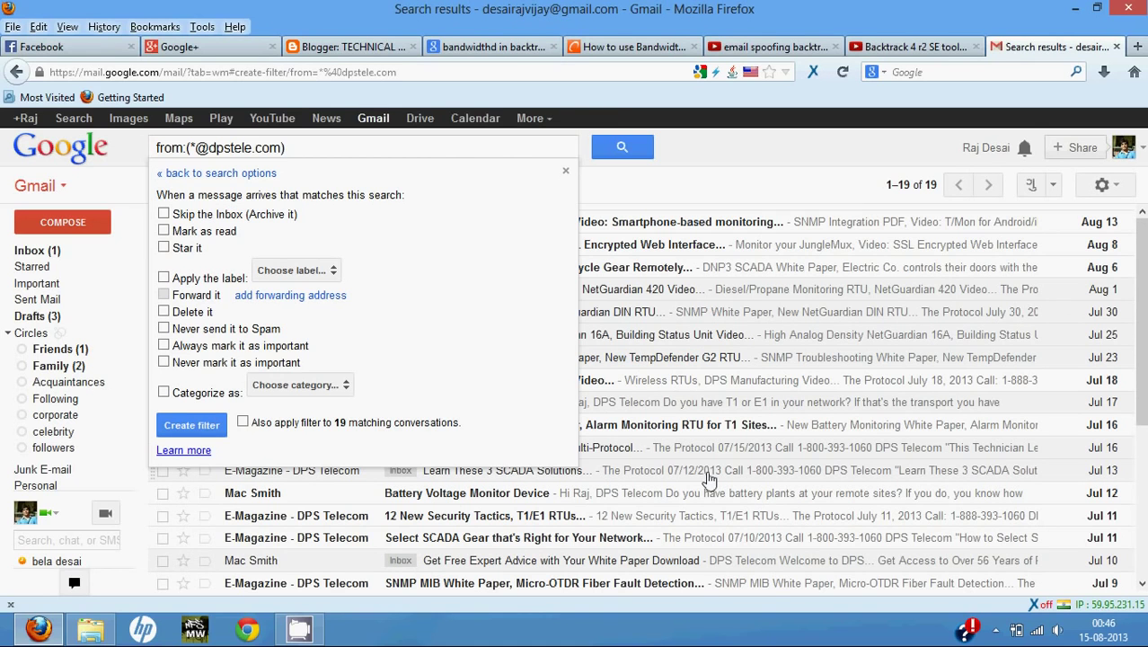
scroll(706, 480, down, 3)
scroll(706, 480, up, 3)
click(191, 426)
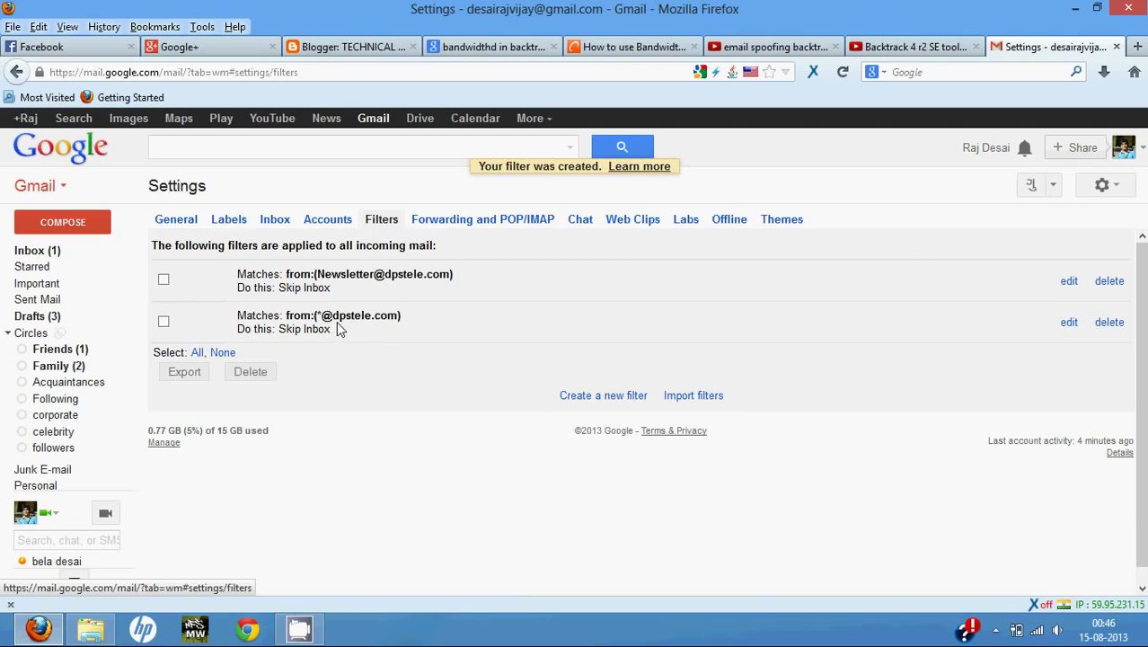
drag(340, 321, 373, 328)
click(409, 448)
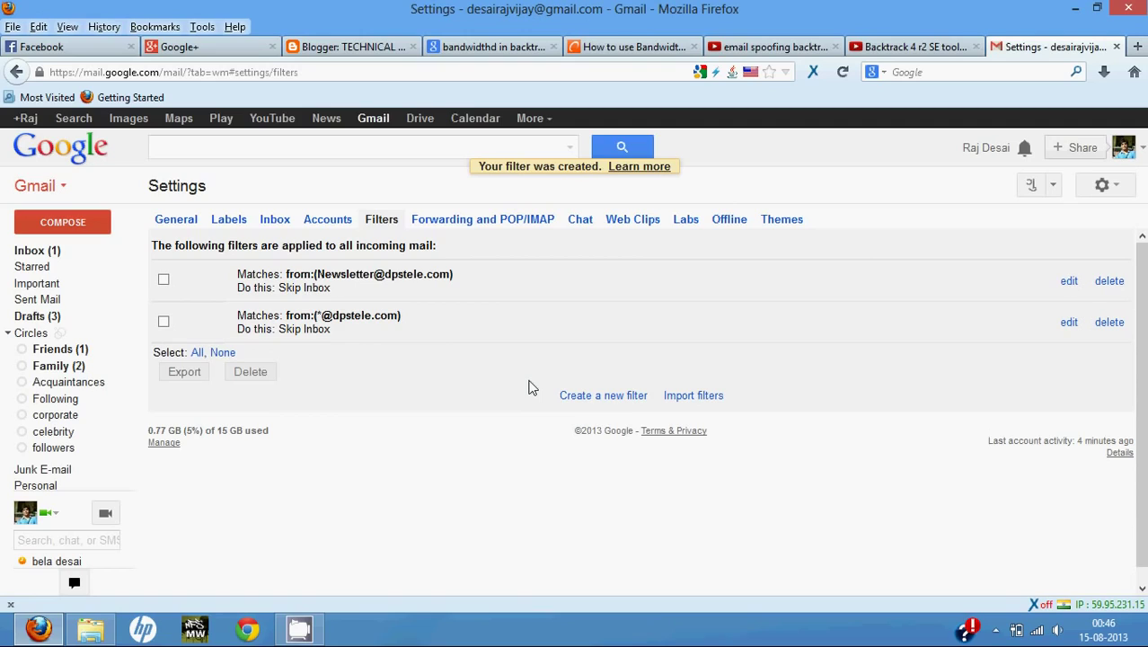
Search mail: discard a typed blog address, then begin typing the account's own e-mail address.
click(338, 147)
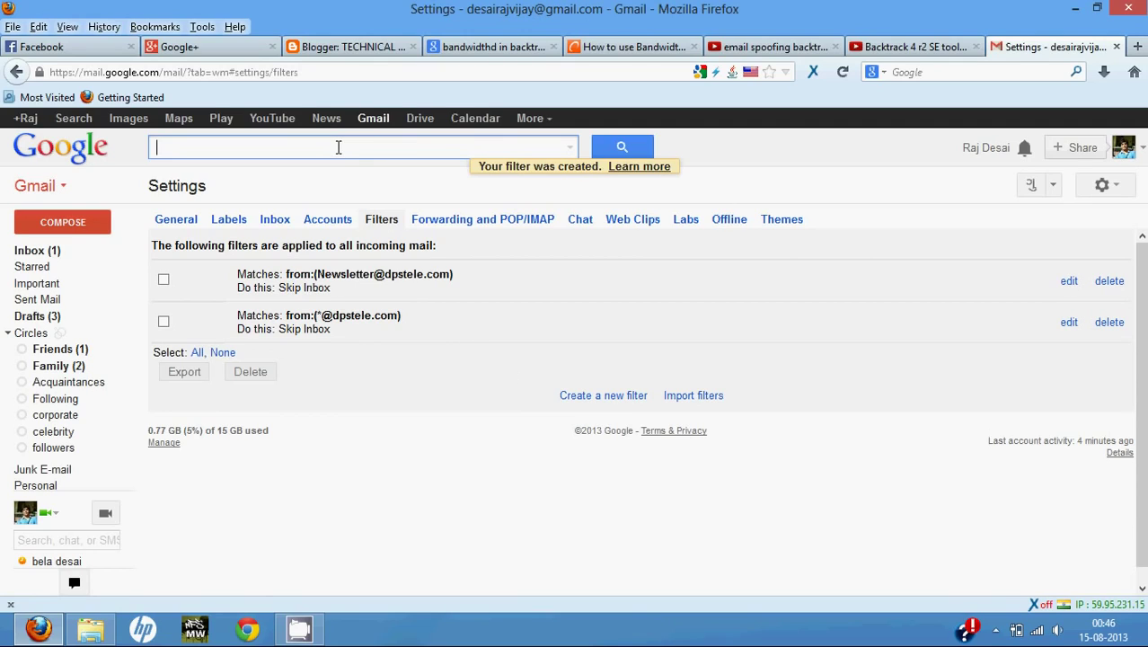
text(www.rvd1)
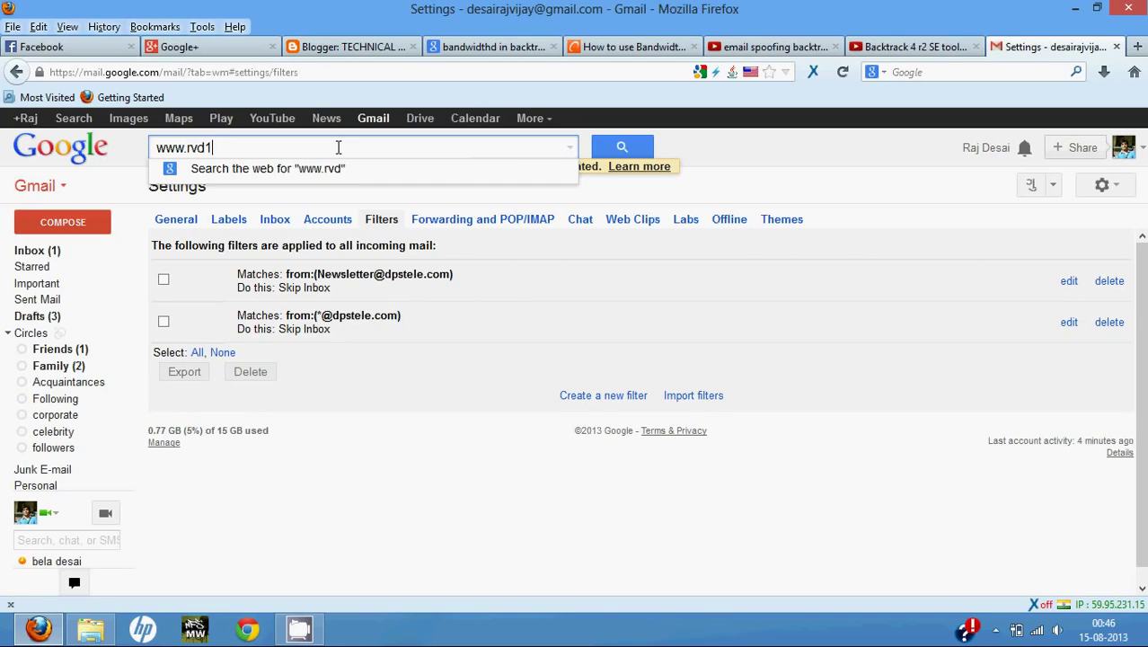
text(6.blogspot.com)
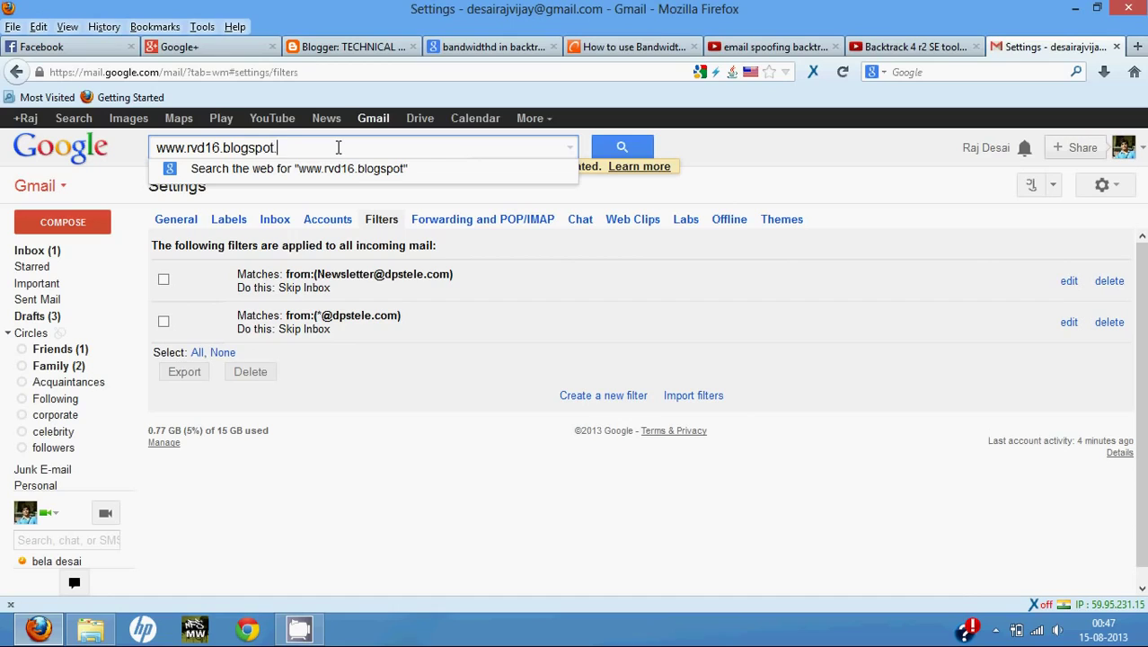
key(BackSpace)
key(BackSpace)
key(BackSpace)
key(BackSpace)
key(BackSpace)
key(BackSpace)
key(BackSpace)
key(BackSpace)
key(BackSpace)
key(BackSpace)
key(BackSpace)
key(BackSpace)
key(BackSpace)
key(BackSpace)
key(BackSpace)
key(BackSpace)
key(BackSpace)
key(BackSpace)
key(BackSpace)
key(BackSpace)
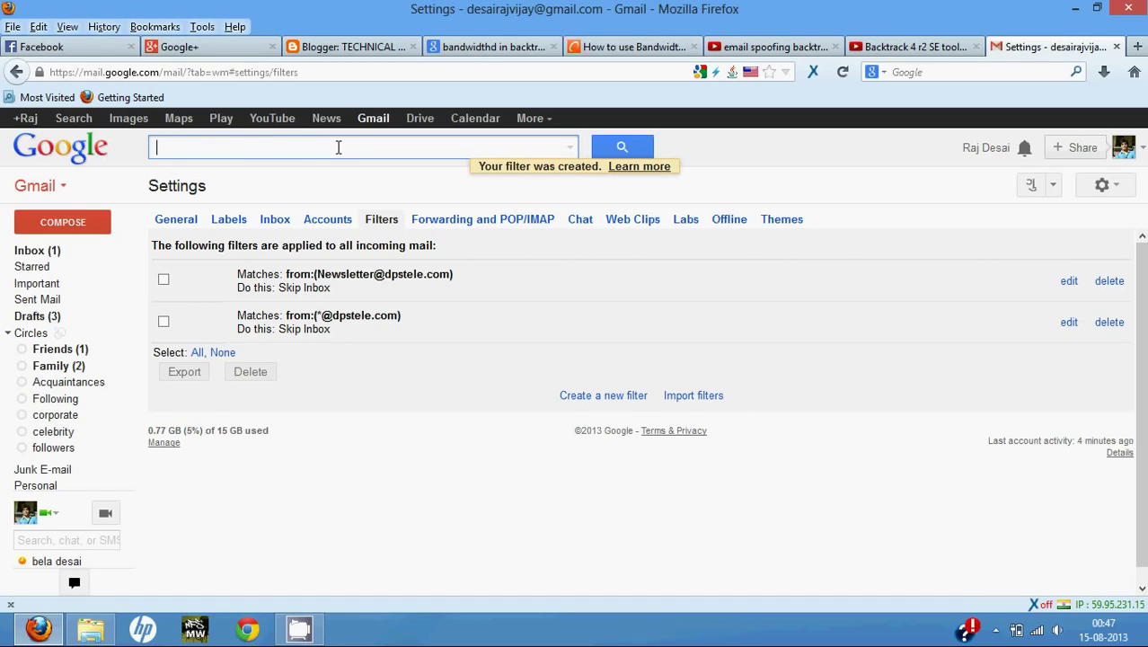
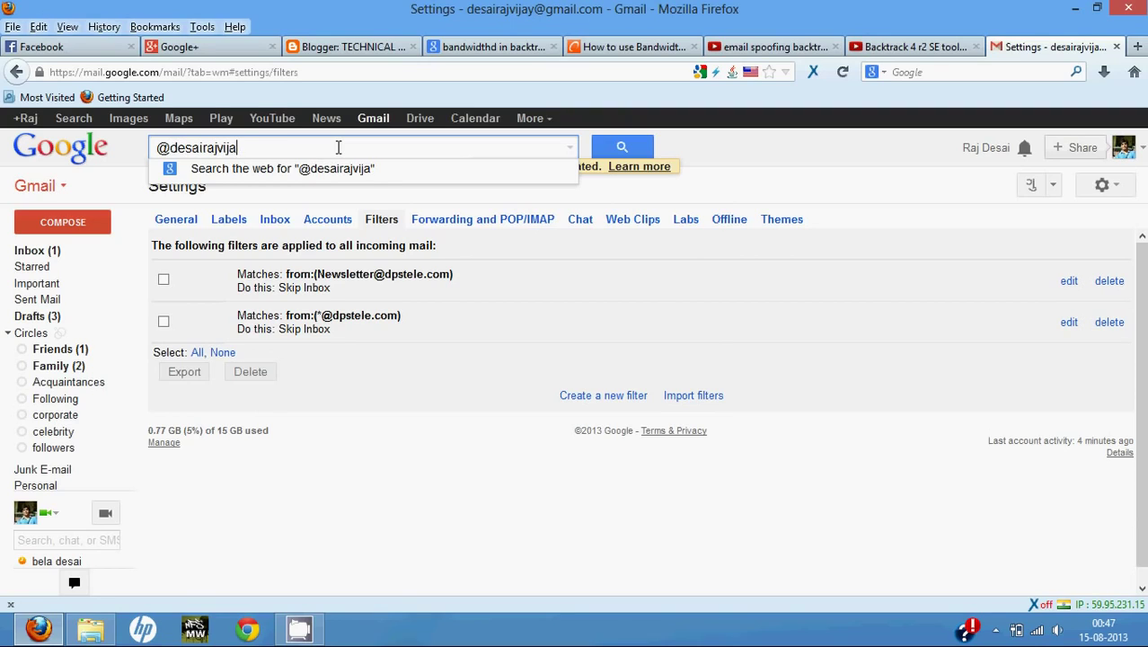